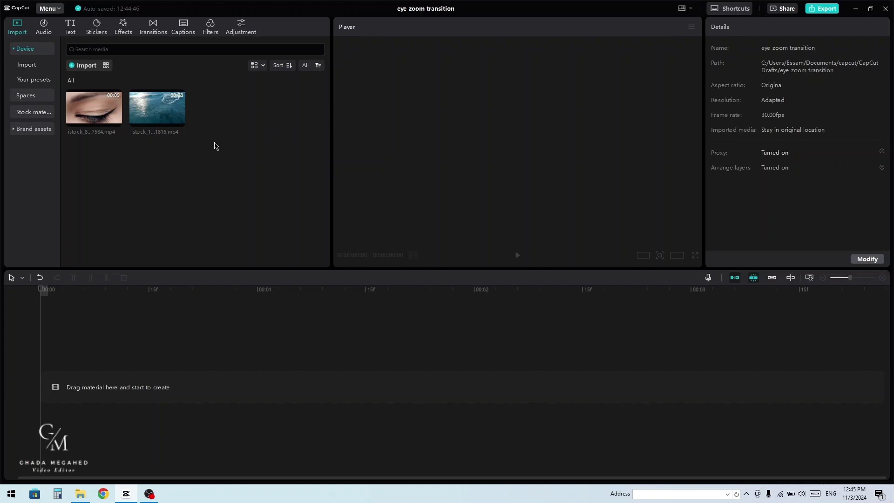
# - Add the eye clip istock_812407584.mp4 to the timeline and trim off everything after 00:00:01:11
pyautogui.click(98, 116)
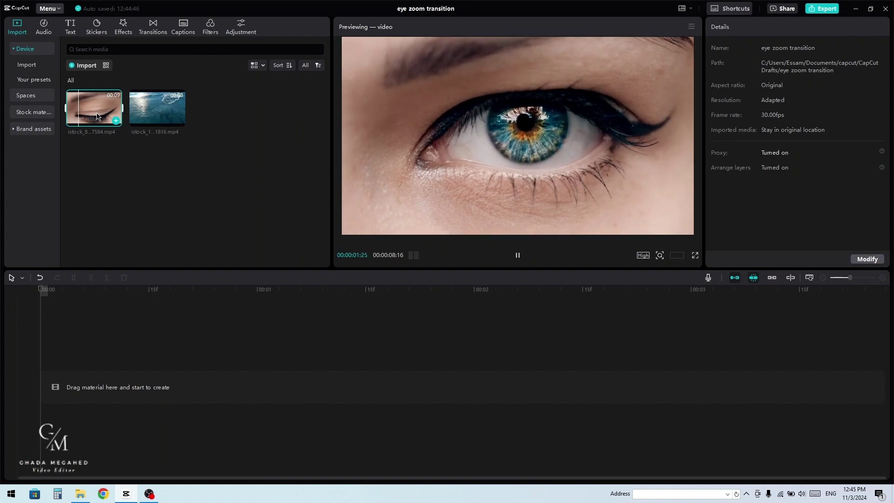
pyautogui.moveTo(97, 117); pyautogui.dragTo(85, 379)
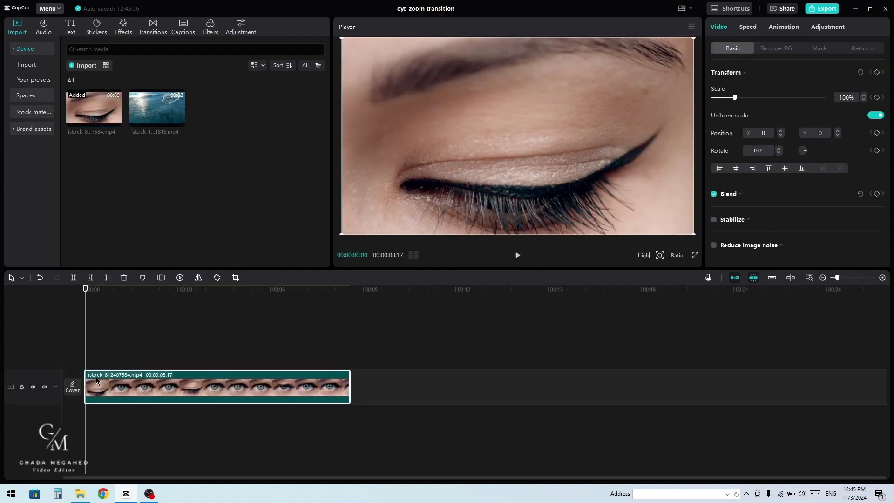
pyautogui.keyDown('ctrl'); pyautogui.scroll(4, 96, 377); pyautogui.keyUp('ctrl')
pyautogui.keyDown('ctrl'); pyautogui.scroll(3, 108, 381); pyautogui.keyUp('ctrl')
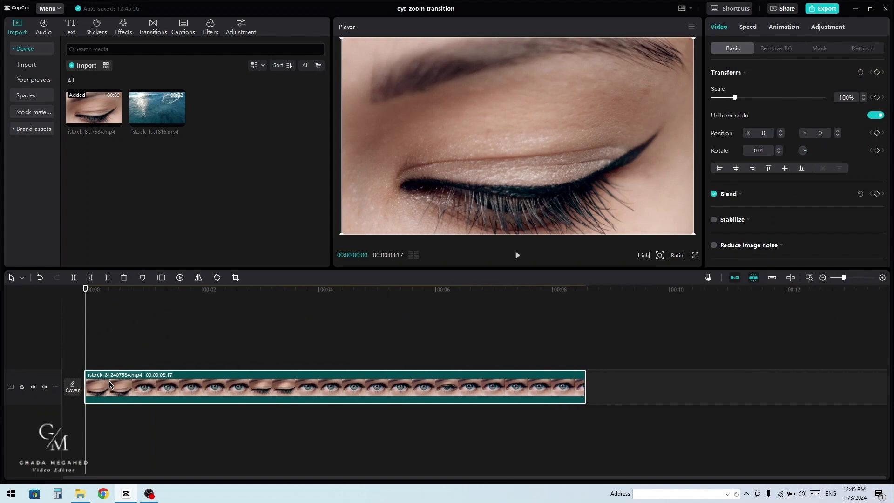
pyautogui.press('space')
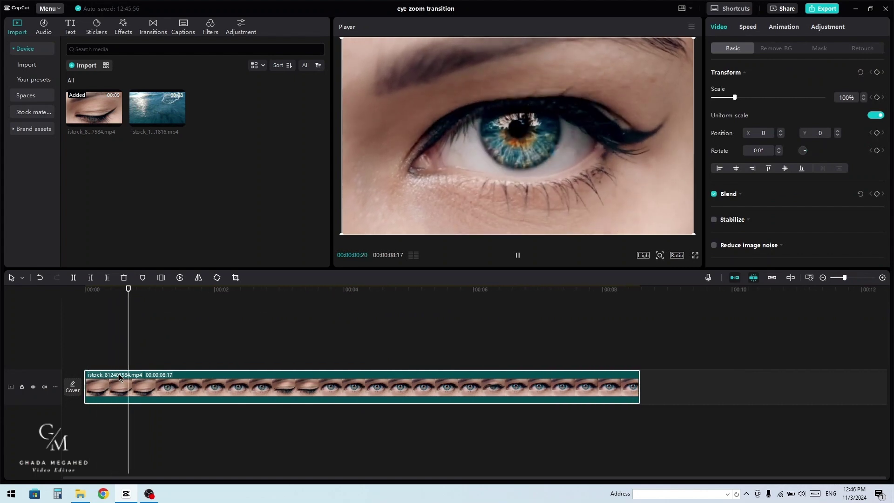
pyautogui.press('space')
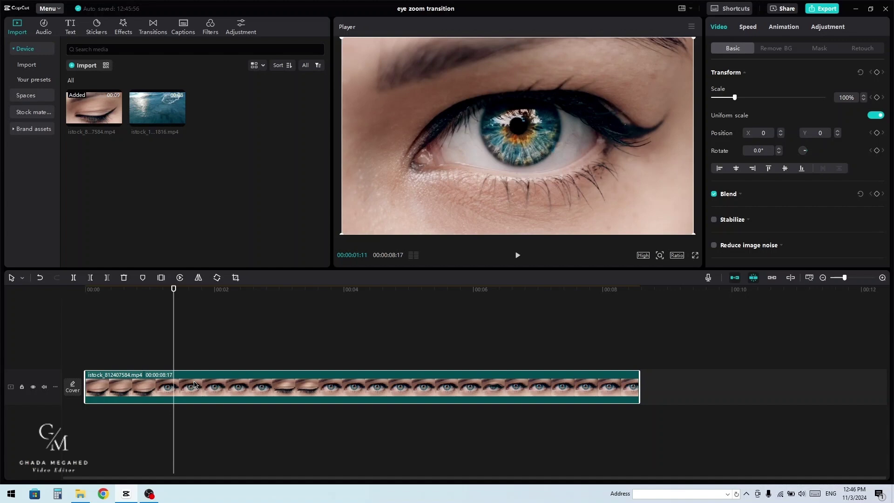
pyautogui.press('w')
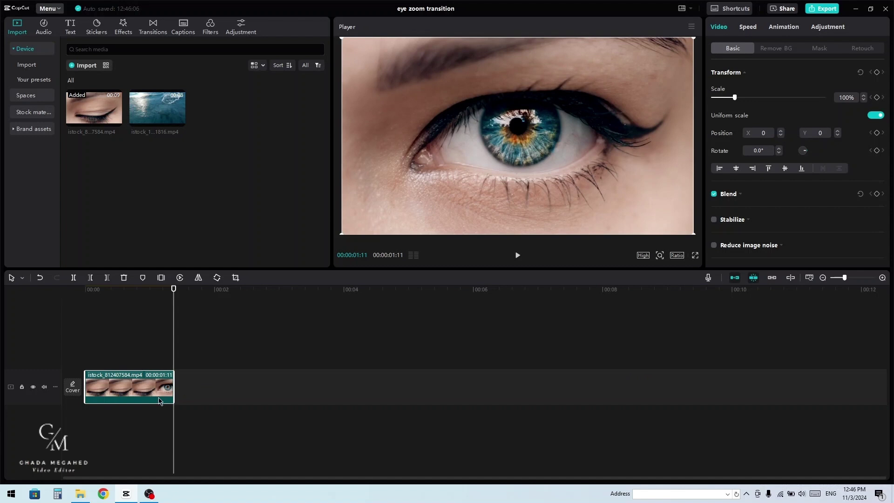
# - Create a freeze frame at the end of the eye clip and move it to a track above
pyautogui.hotkey('shift', 'z')
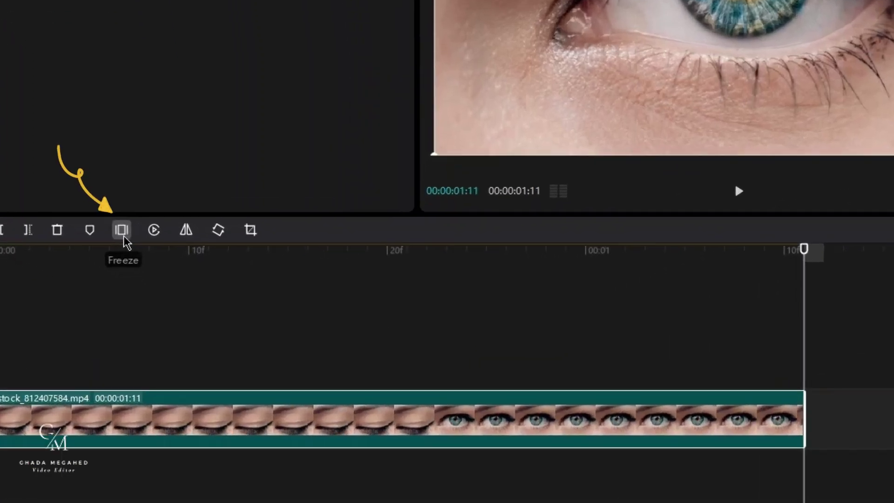
pyautogui.click(123, 237)
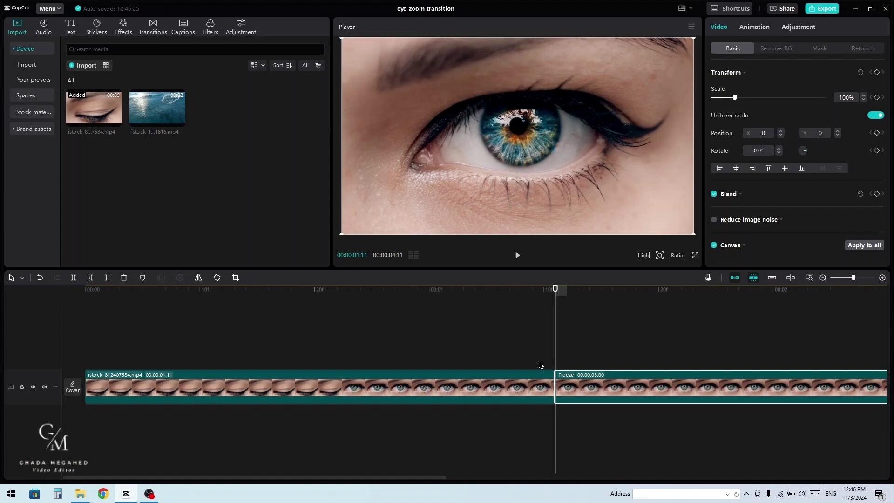
pyautogui.click(540, 365)
pyautogui.moveTo(541, 363); pyautogui.dragTo(681, 375)
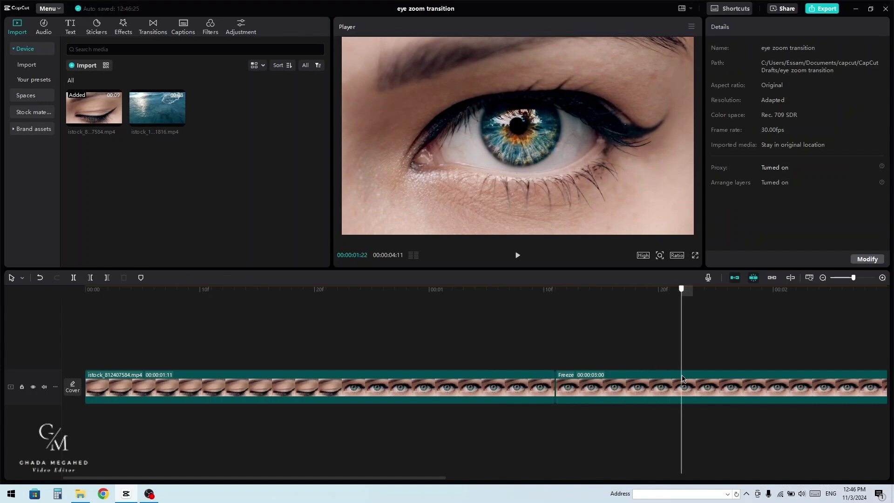
pyautogui.moveTo(615, 387); pyautogui.dragTo(618, 352)
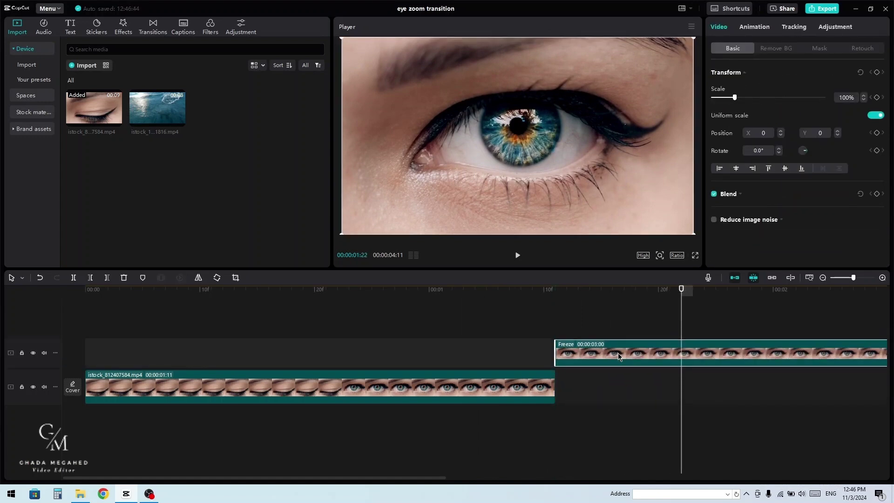
# - Add a Transform keyframe at the start of the Freeze clip, at 00:00:01:11
pyautogui.hscroll(2, 604, 357)
pyautogui.hscroll(2, 604, 356)
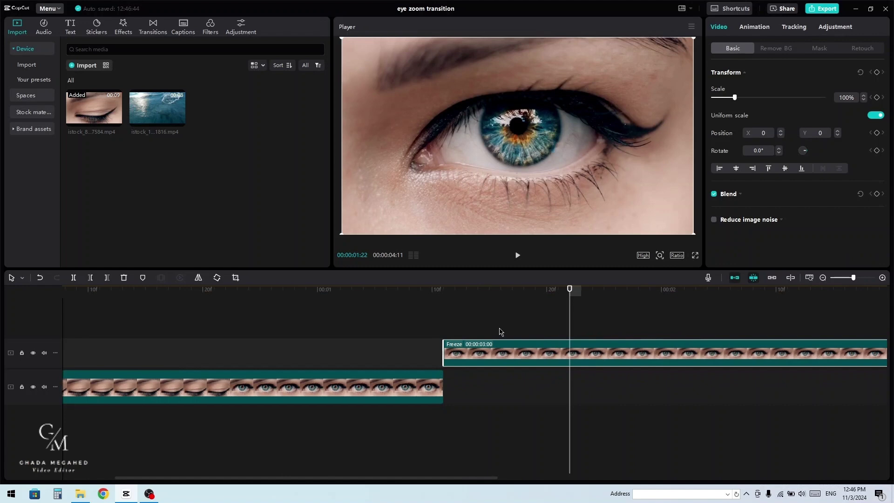
pyautogui.click(450, 320)
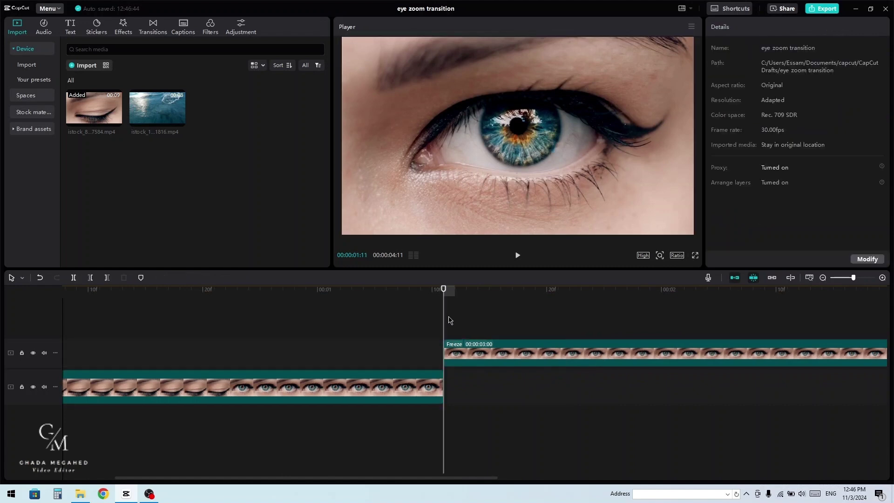
pyautogui.click(455, 344)
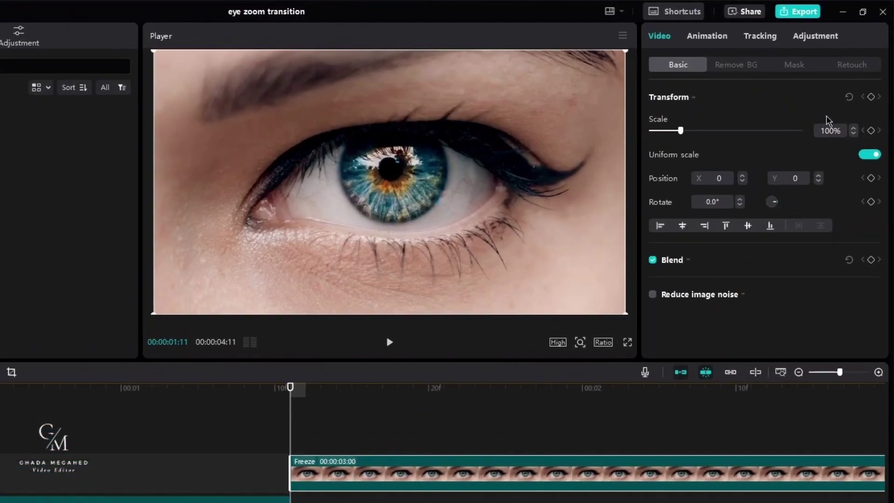
pyautogui.click(871, 97)
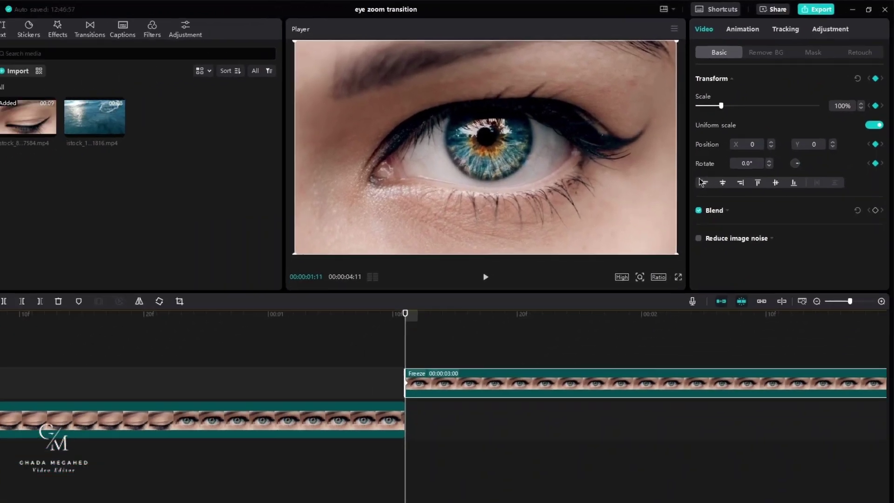
# - Add a Transform keyframe to the Freeze clip at 00:00:03:08 with scale 2000% and position X -188, Y -2475, and play back the zoom
pyautogui.hscroll(6, 453, 308)
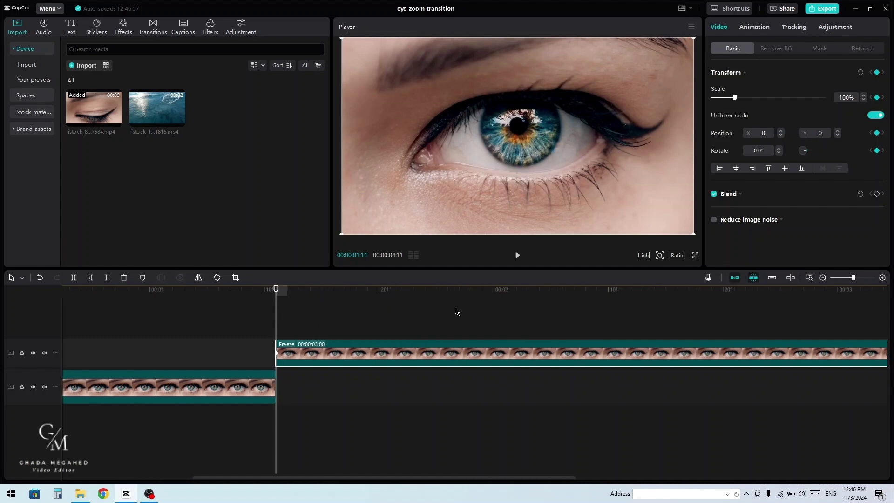
pyautogui.moveTo(222, 327); pyautogui.dragTo(817, 326)
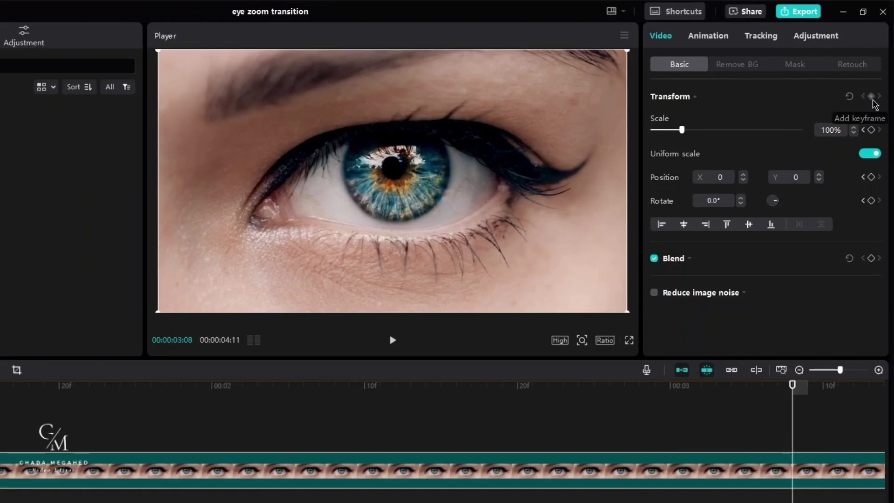
pyautogui.click(871, 97)
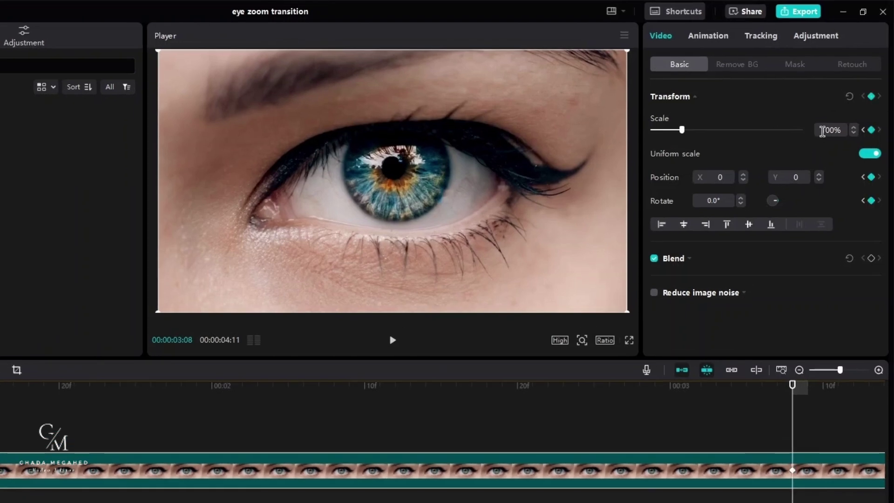
pyautogui.moveTo(823, 132); pyautogui.dragTo(835, 131)
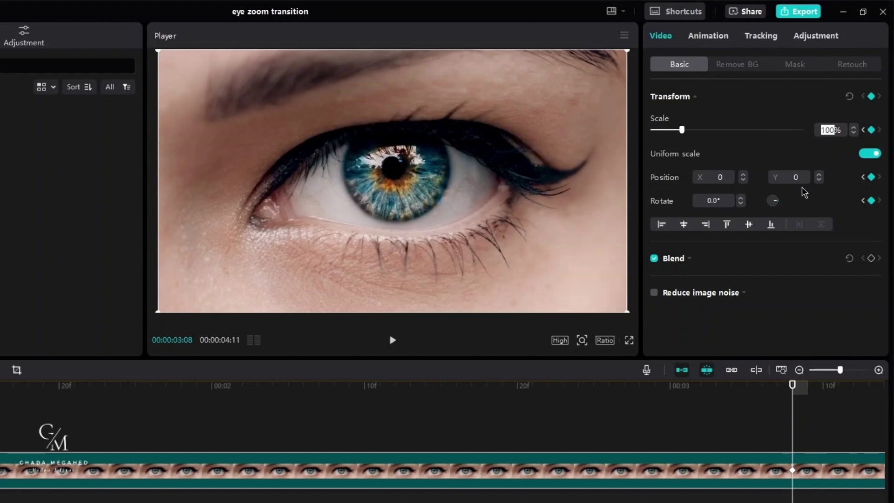
pyautogui.write('2000')
pyautogui.press('Return')
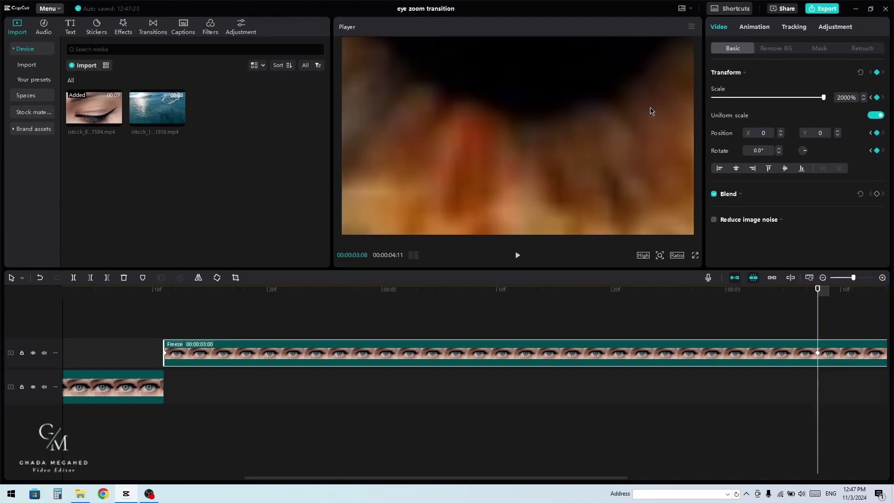
pyautogui.moveTo(651, 110); pyautogui.dragTo(617, 122)
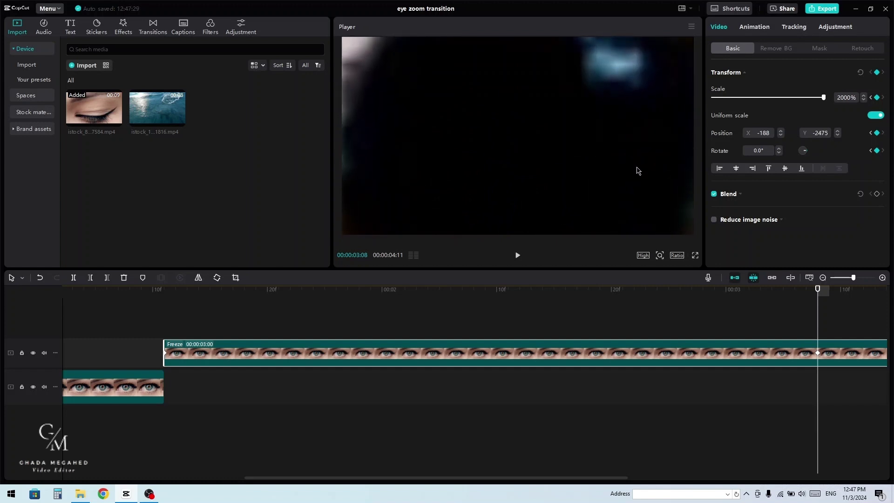
pyautogui.hscroll(-5, 585, 344)
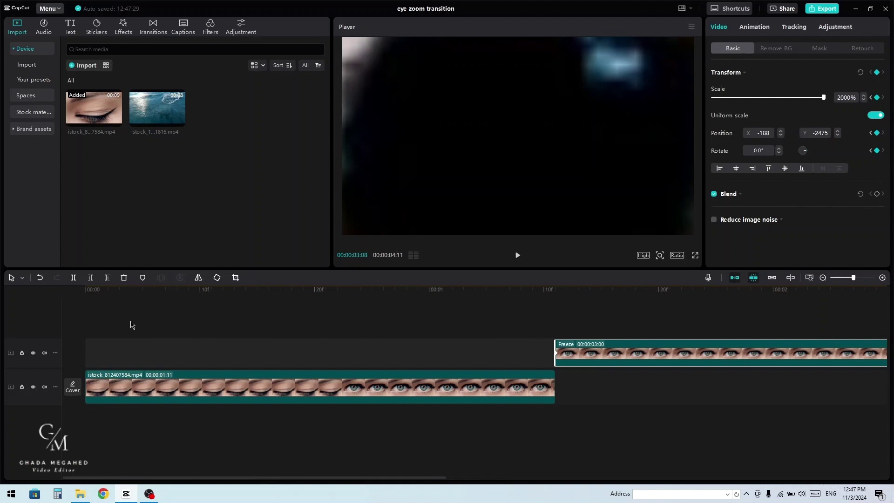
pyautogui.click(88, 324)
pyautogui.press('space')
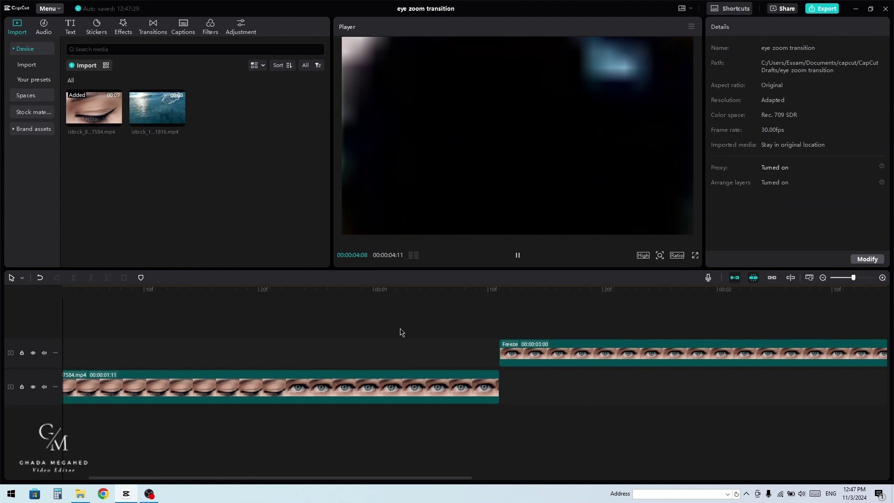
# - Place the water clip istock_1305411816.mp4 on the main track directly after the eye clip, beneath the Freeze clip
pyautogui.scroll(5, 399, 331)
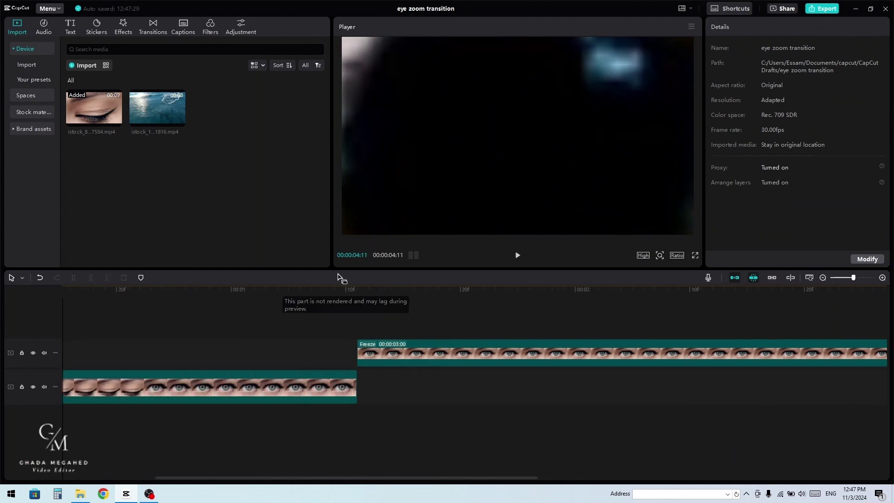
pyautogui.click(152, 114)
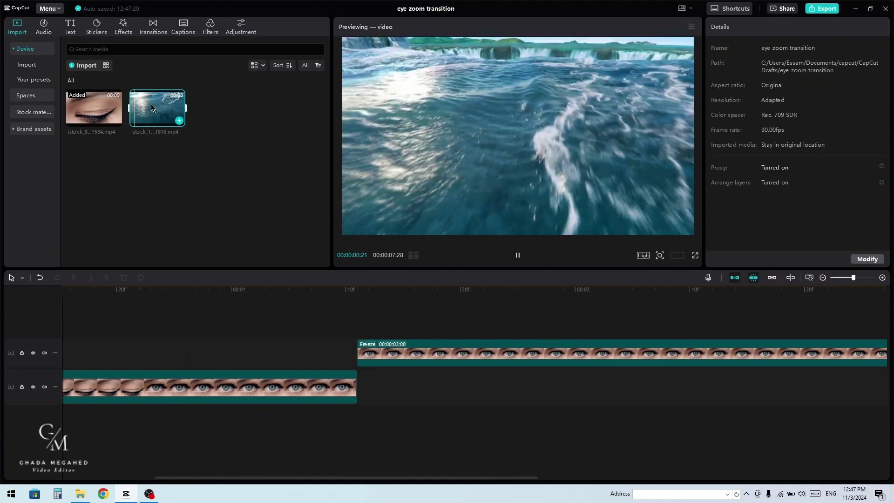
pyautogui.moveTo(163, 142); pyautogui.dragTo(356, 387)
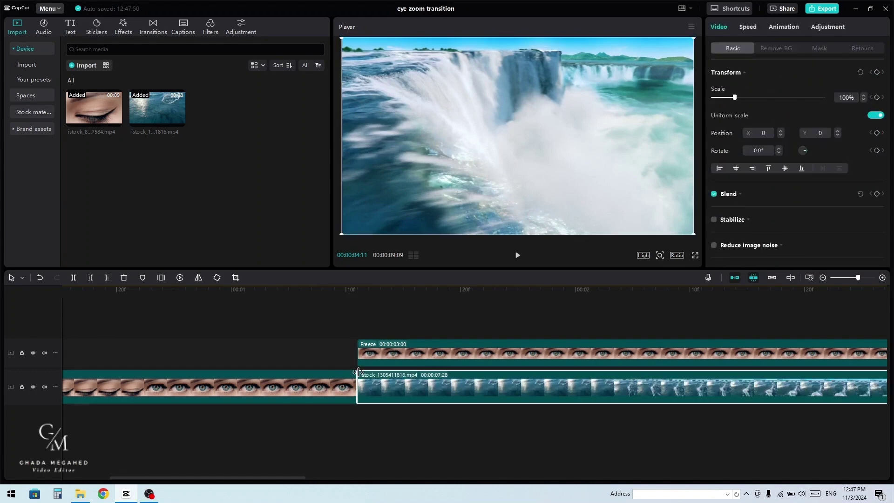
# - At 00:00:01:12, apply a Circle mask to the Freeze clip, sized about 112 by 112 over the pupil at X 0, Y 34
pyautogui.click(359, 334)
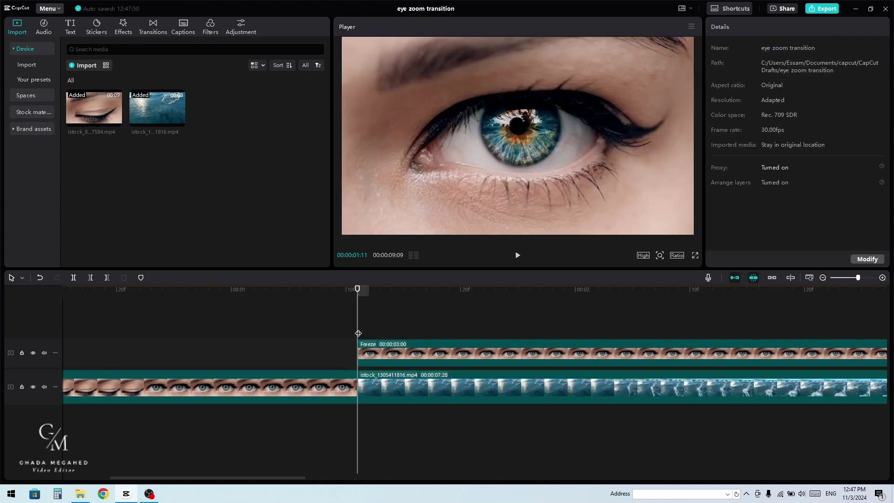
pyautogui.press('Right')
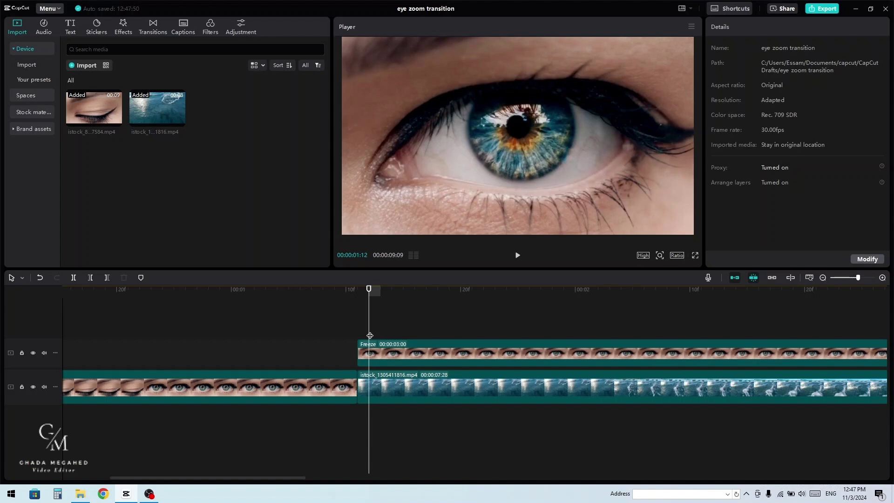
pyautogui.click(388, 353)
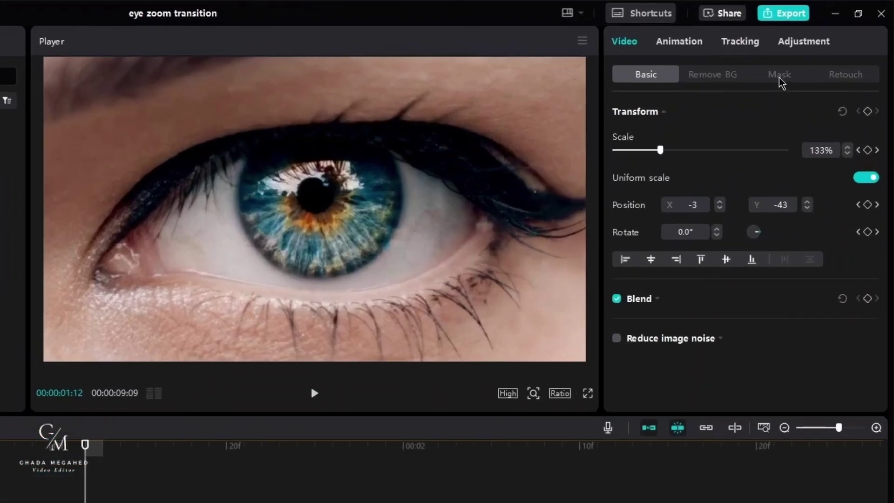
pyautogui.click(781, 79)
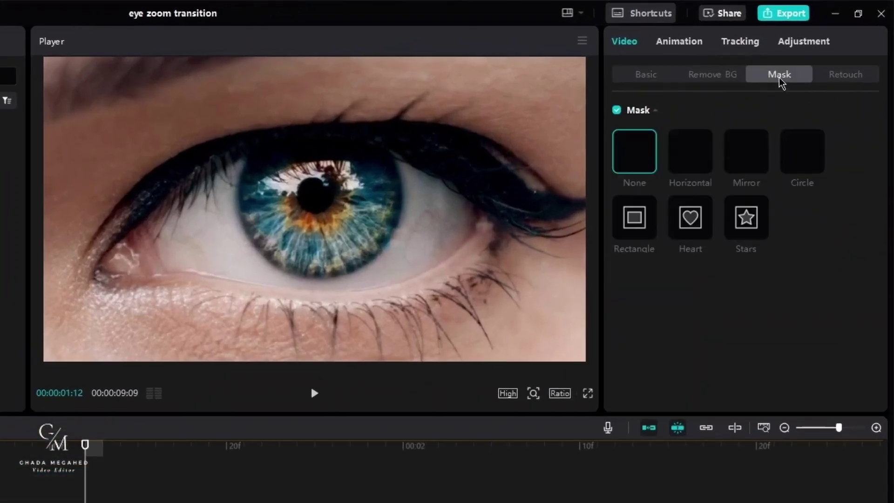
pyautogui.click(808, 158)
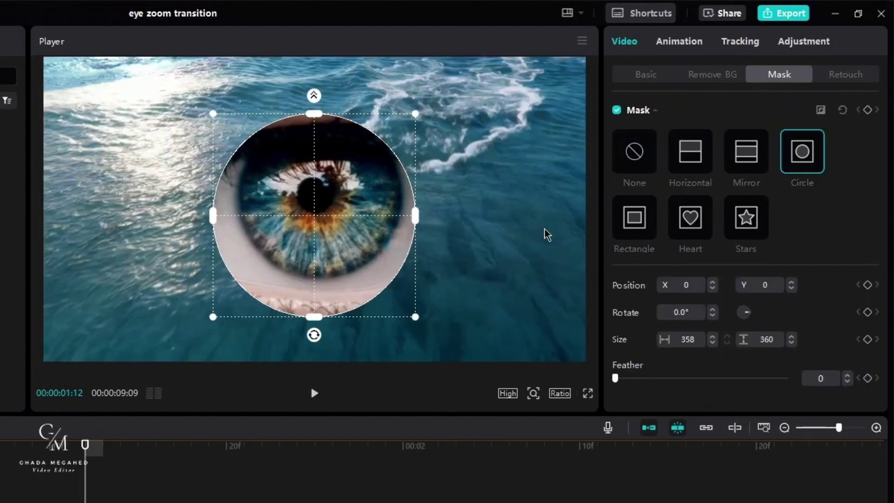
pyautogui.moveTo(413, 113); pyautogui.dragTo(345, 188)
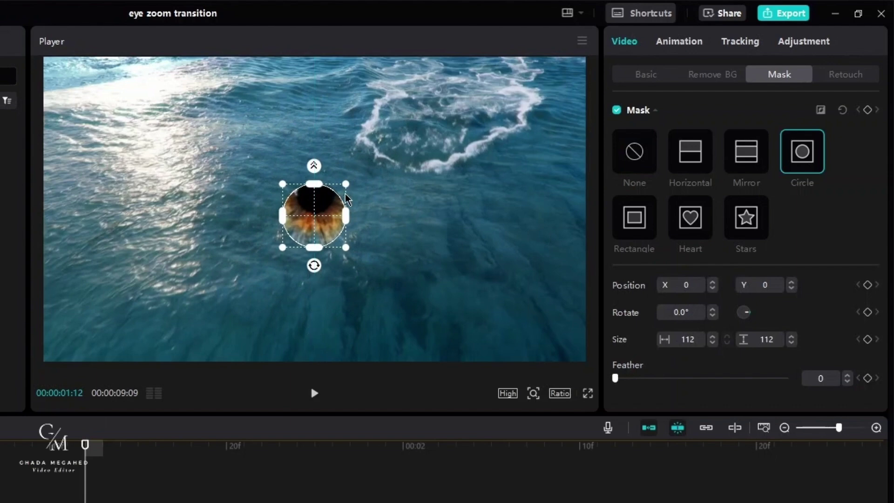
pyautogui.moveTo(329, 220); pyautogui.dragTo(329, 201)
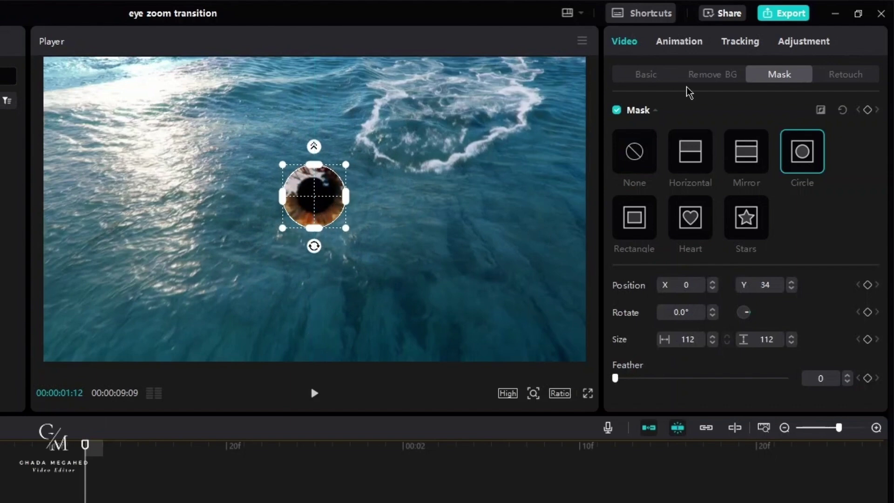
# - Invert the Circle mask and fit it to the pupil at size 59 by 59, position X 8, Y 37, with feather 8
pyautogui.click(821, 111)
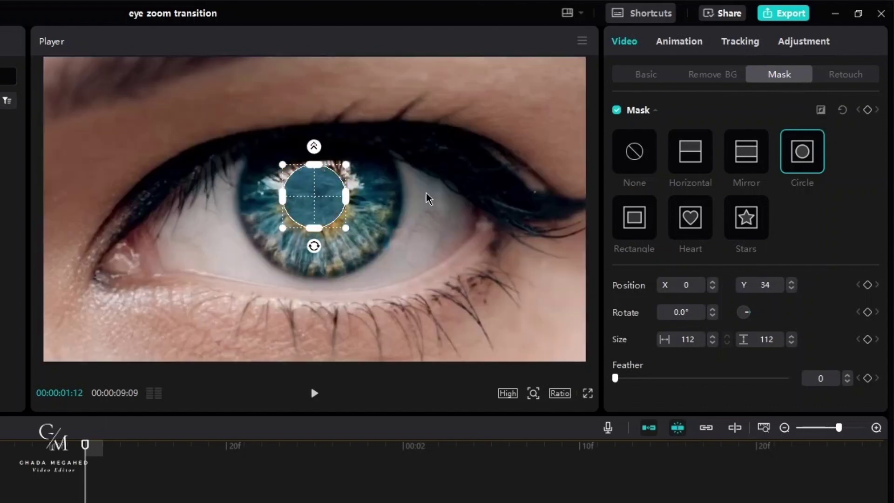
pyautogui.moveTo(345, 179)
pyautogui.mouseDown()
pyautogui.moveTo(326, 202)
pyautogui.moveTo(380, 218)
pyautogui.moveTo(324, 197)
pyautogui.moveTo(335, 179)
pyautogui.mouseUp()
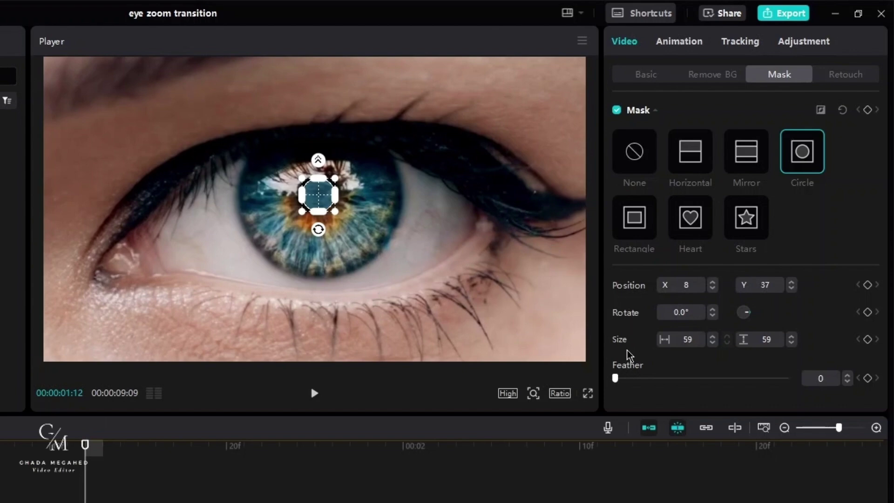
pyautogui.moveTo(616, 382); pyautogui.dragTo(630, 381)
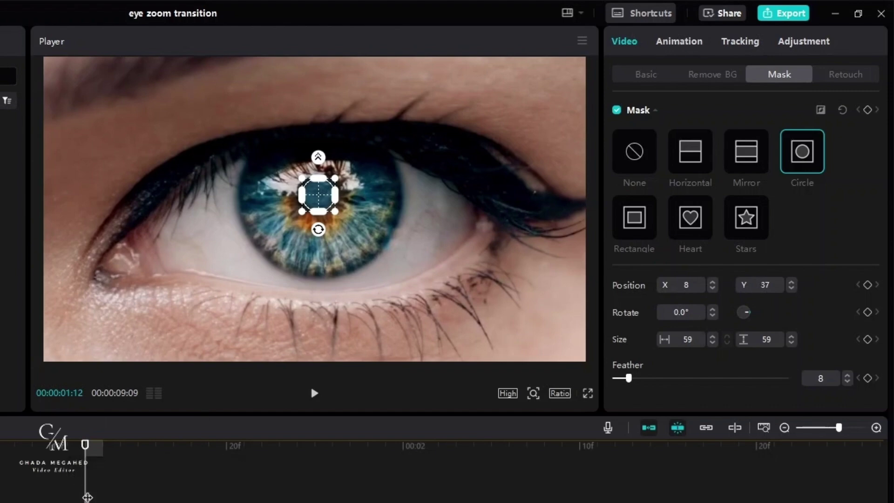
# - At 00:00:01:13, nudge the Freeze clip's Circle mask slightly to centre it on the pupil
pyautogui.click(100, 496)
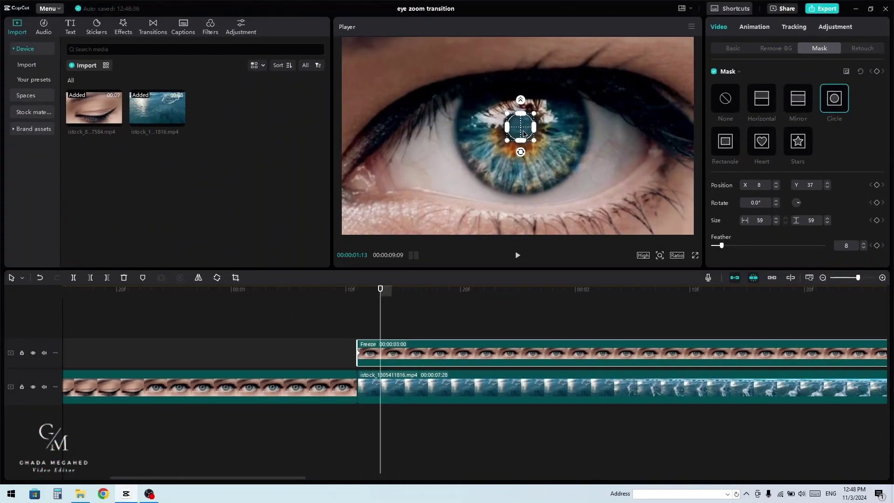
pyautogui.moveTo(523, 134); pyautogui.dragTo(521, 132)
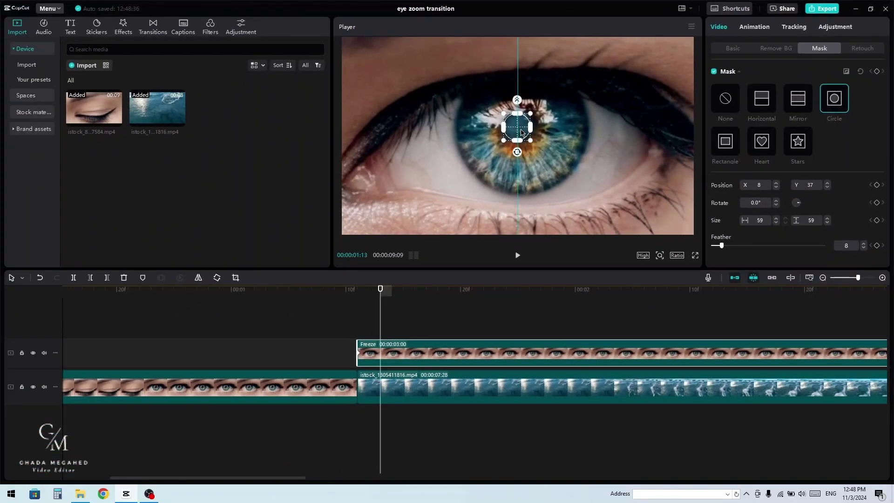
pyautogui.click(409, 326)
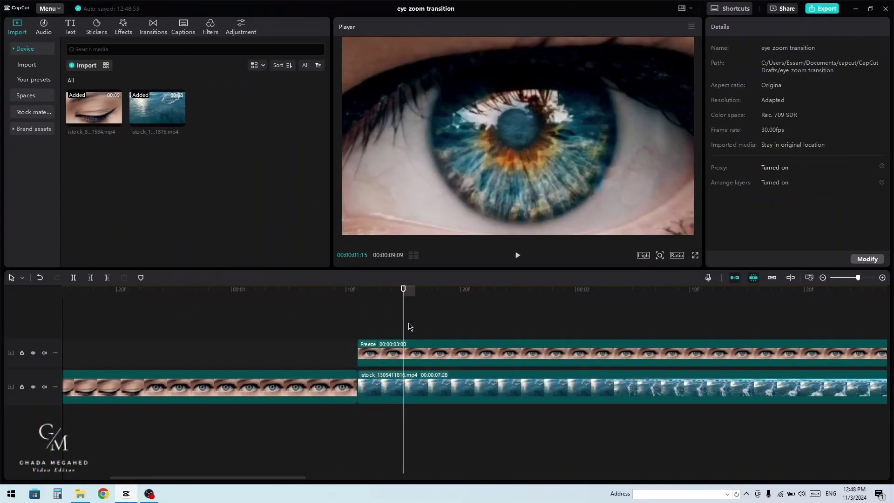
# - Play back the masked zoom from 00:00:01:11, where the Freeze clip begins
pyautogui.click(356, 324)
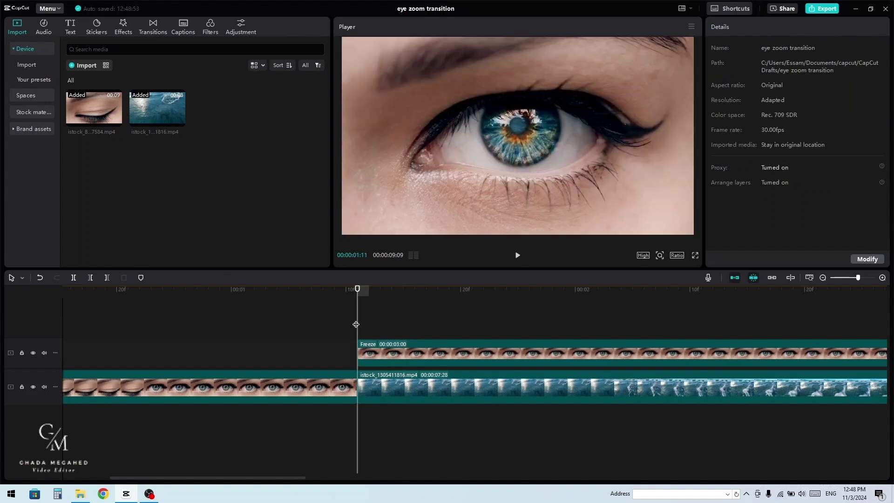
pyautogui.press('space')
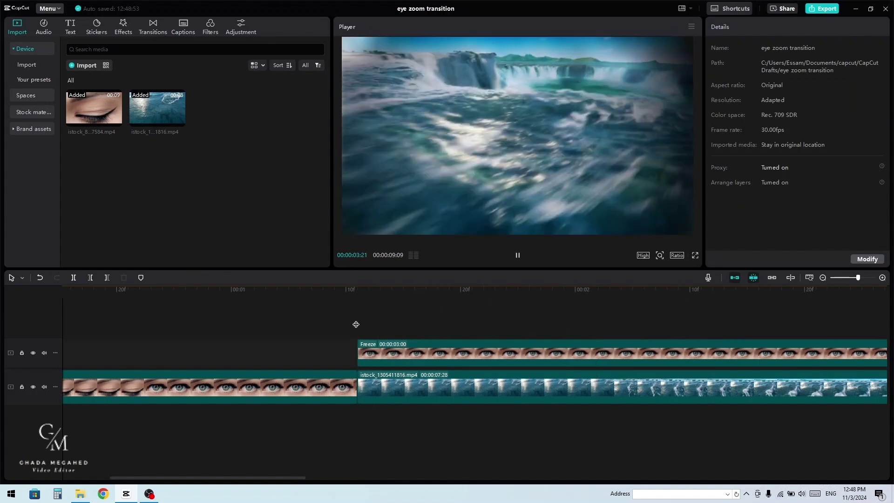
pyautogui.press('space')
pyautogui.hscroll(-10, 416, 335)
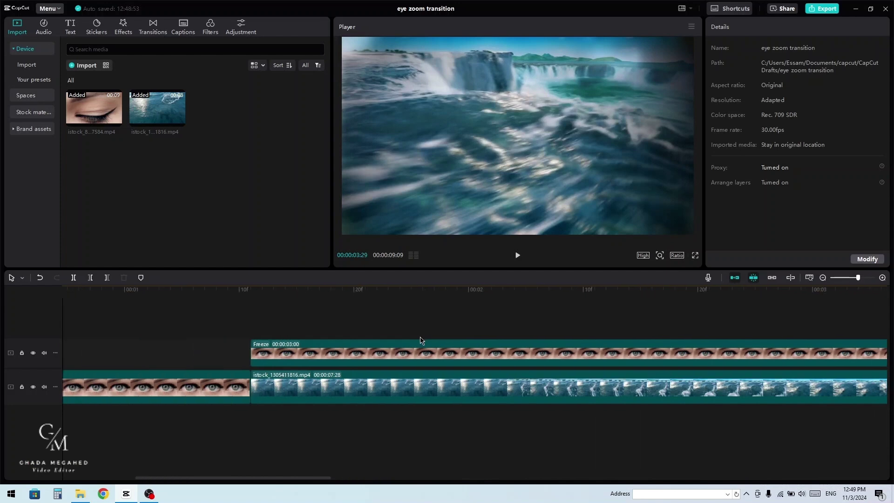
# - Examine the pupil frame by frame across the cut between the eye clip and the Freeze clip
pyautogui.click(404, 322)
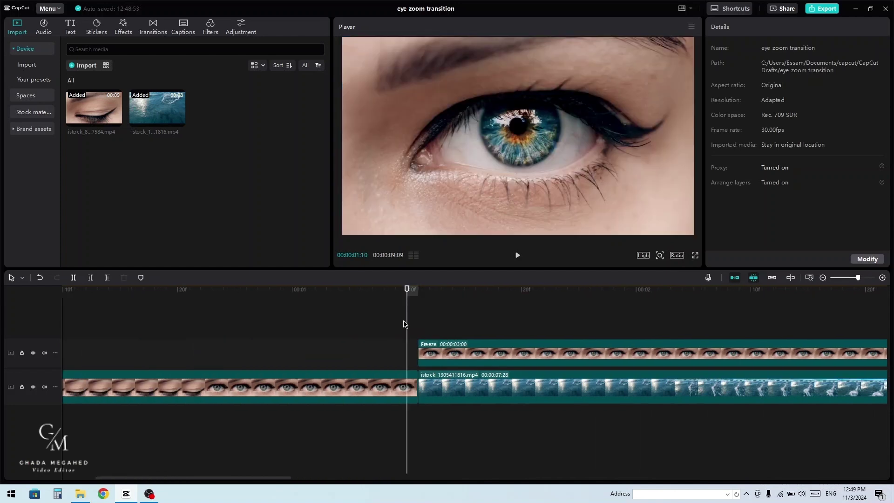
pyautogui.click(415, 324)
pyautogui.click(397, 325)
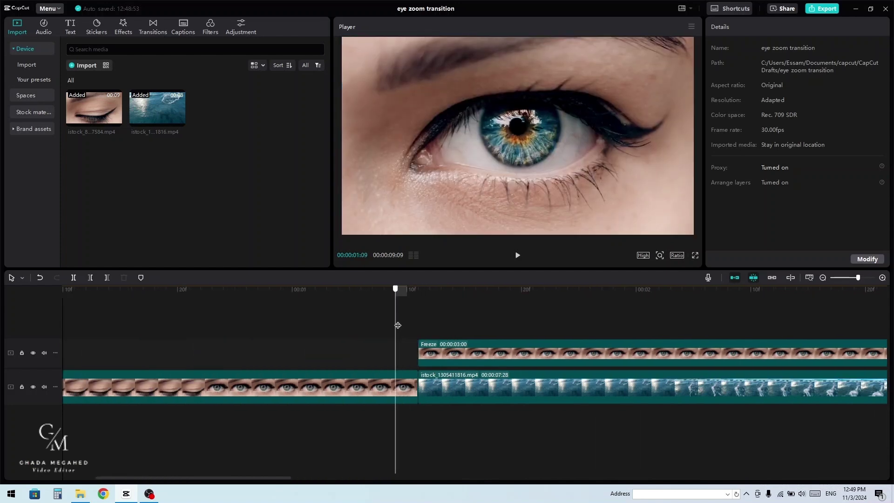
pyautogui.click(405, 325)
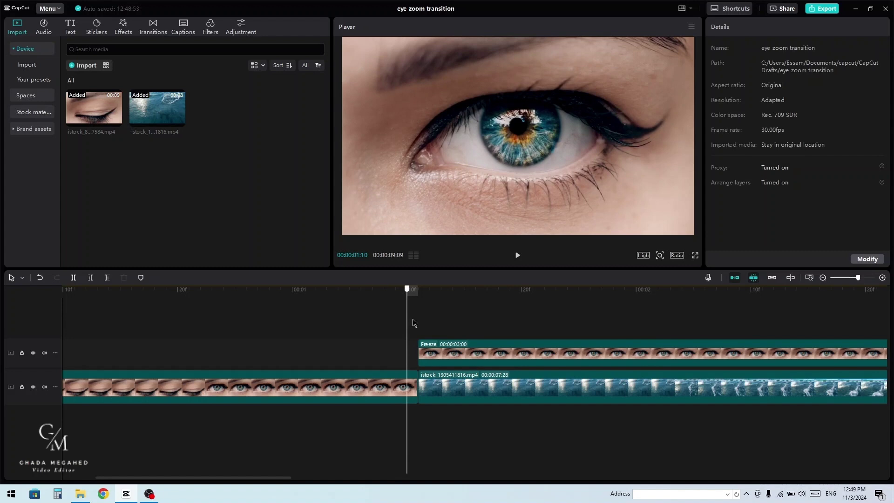
pyautogui.click(413, 322)
pyautogui.click(397, 324)
pyautogui.click(417, 325)
pyautogui.click(430, 325)
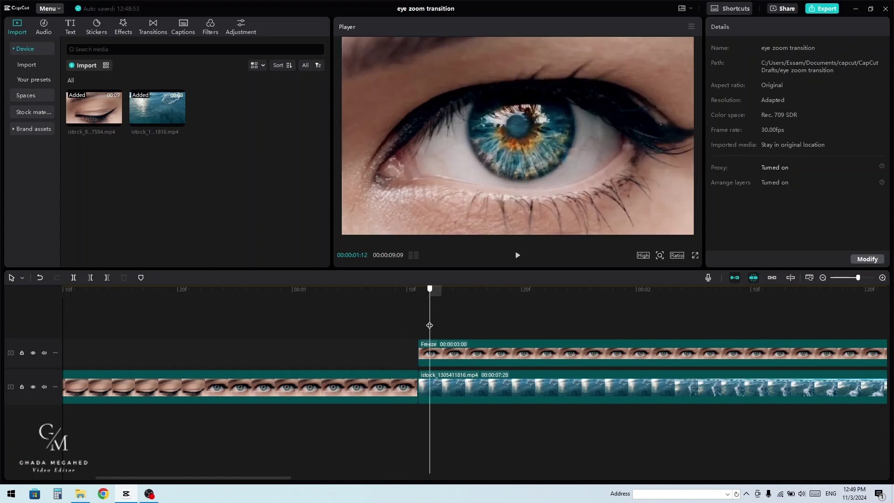
pyautogui.click(409, 325)
pyautogui.click(419, 325)
pyautogui.click(406, 324)
pyautogui.click(425, 325)
pyautogui.click(405, 328)
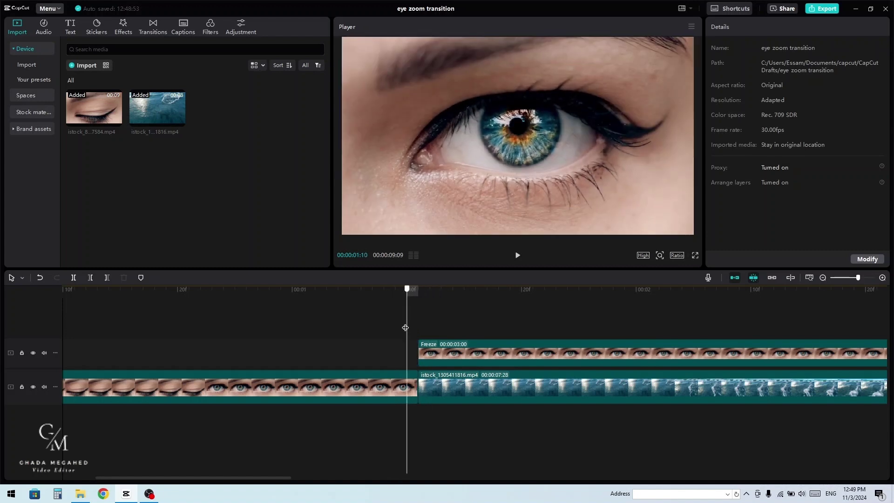
# - Apply the Fade In animation to the water clip with a duration of 2.0 s
pyautogui.click(470, 390)
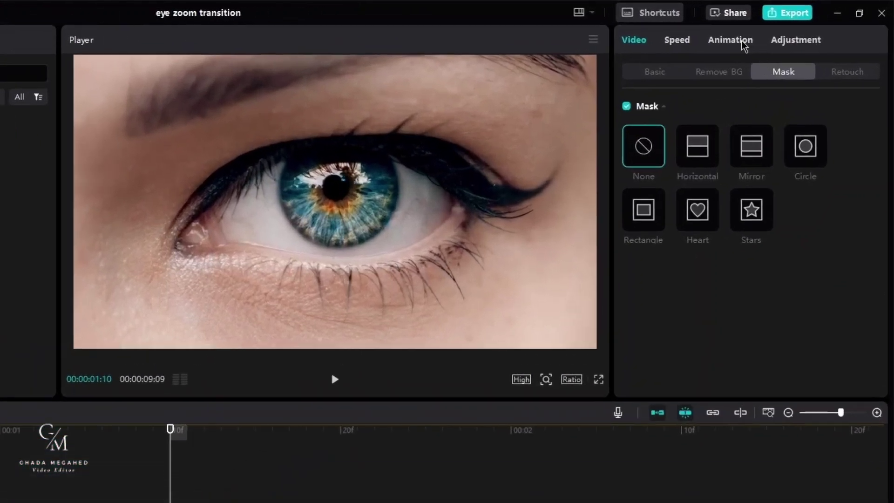
pyautogui.click(743, 43)
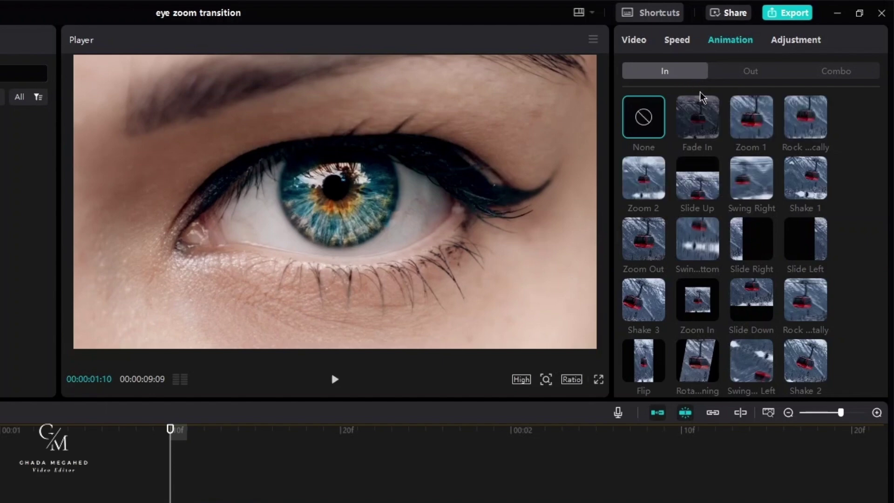
pyautogui.click(710, 119)
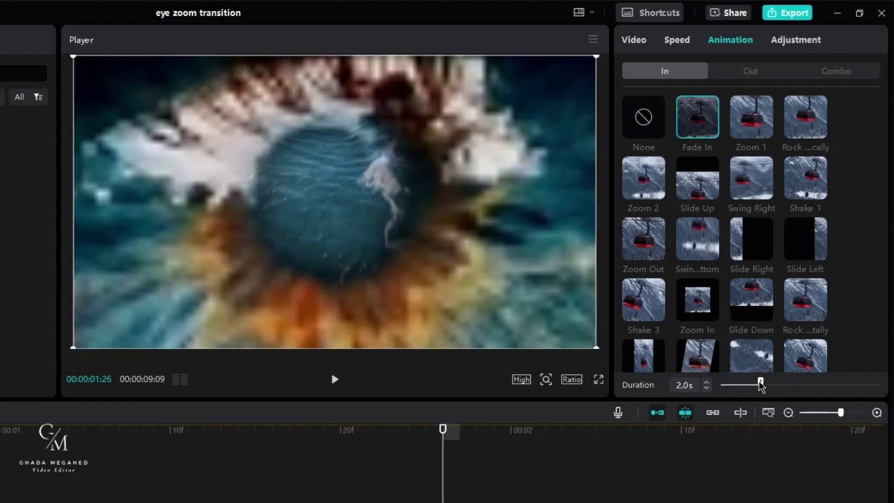
pyautogui.click(760, 385)
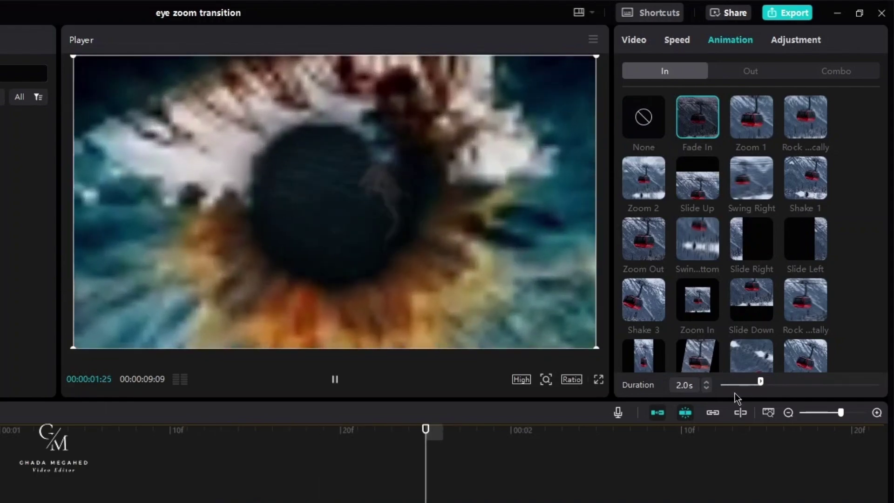
# - Play back the transition to check how the water fades in through the pupil
pyautogui.press('space')
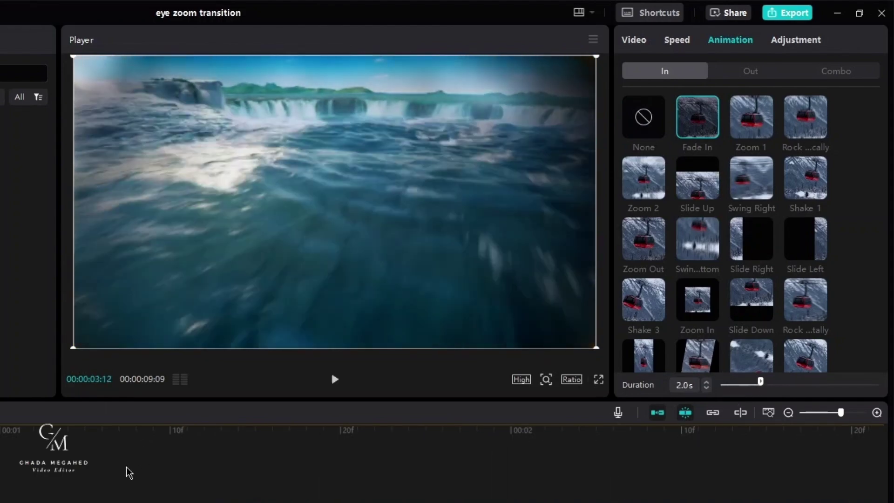
pyautogui.click(127, 470)
pyautogui.press('space')
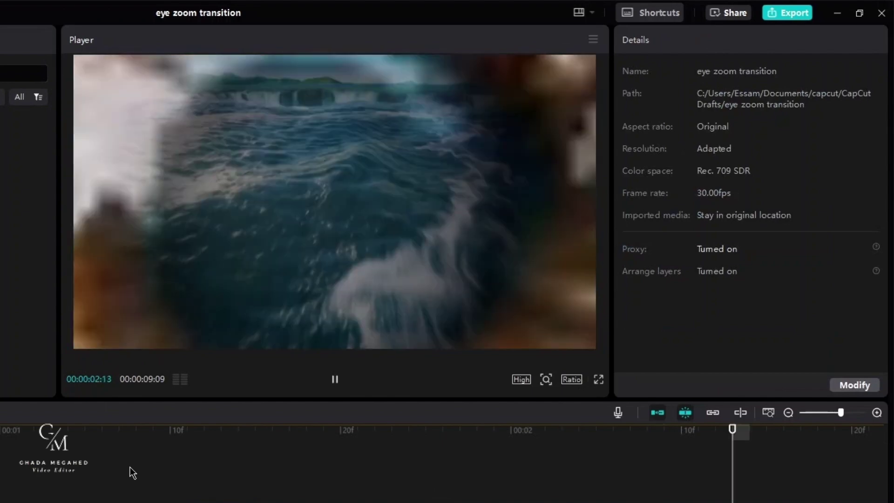
pyautogui.press('space')
pyautogui.scroll(10, 156, 485)
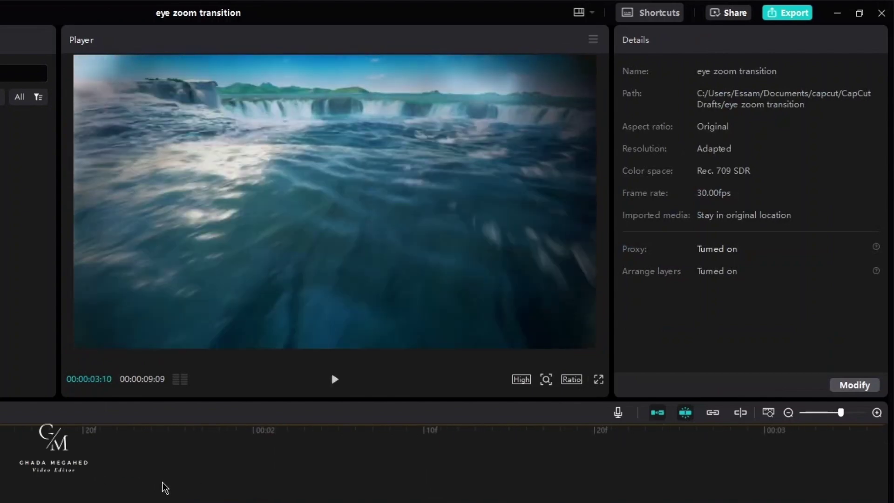
# - Set the water clip's Fade In animation duration to 1.5 s
pyautogui.click(260, 462)
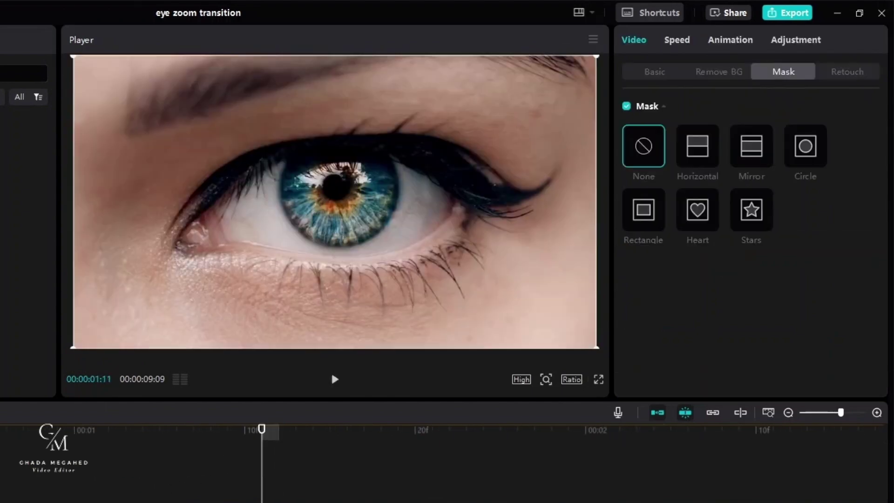
pyautogui.click(717, 41)
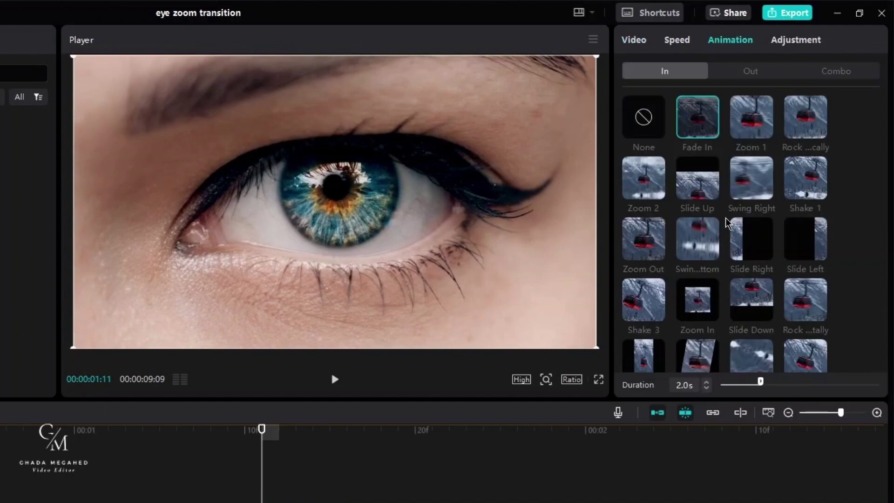
pyautogui.click(745, 385)
pyautogui.moveTo(745, 385); pyautogui.dragTo(751, 382)
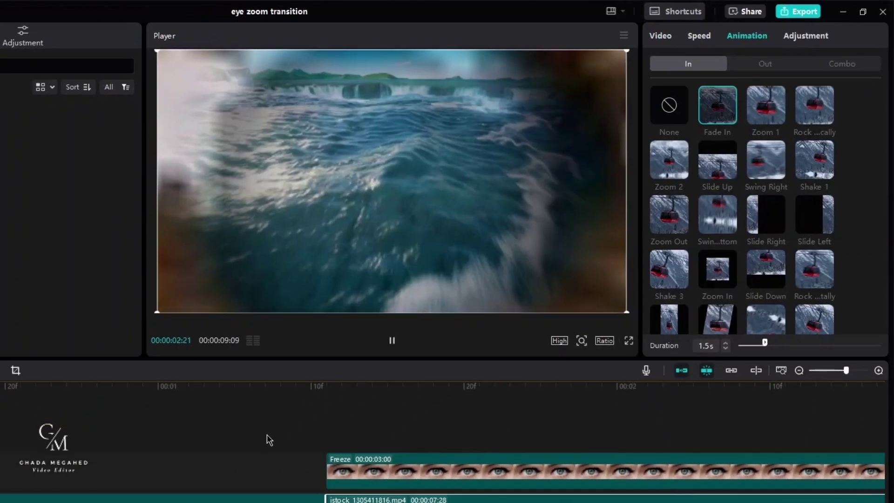
# - Play back the eye-to-water transition with the shortened fade-in
pyautogui.click(199, 477)
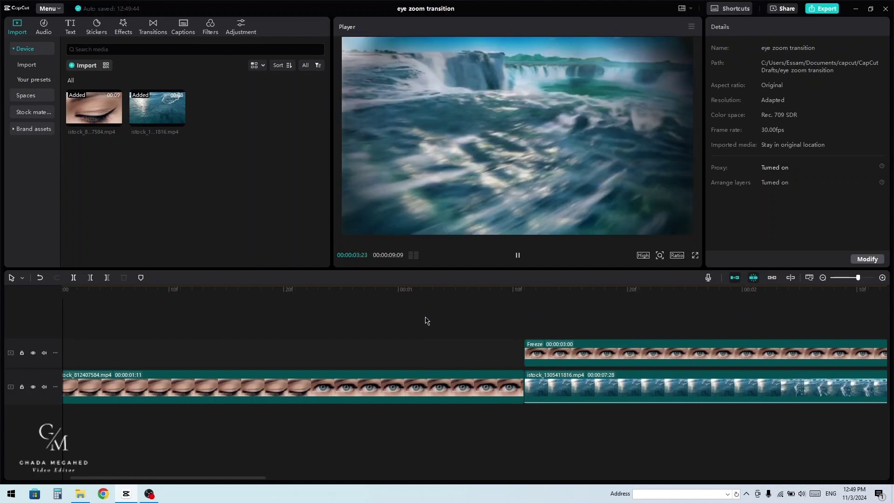
pyautogui.hscroll(5, 428, 342)
pyautogui.hscroll(10, 428, 346)
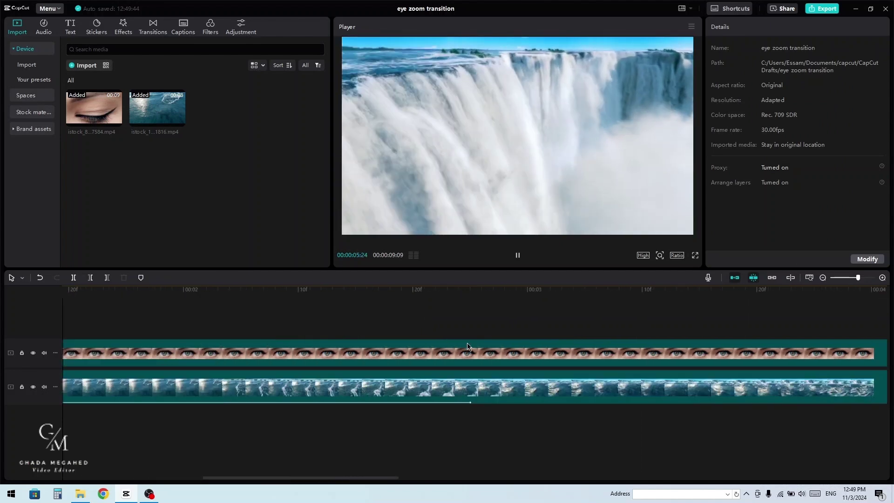
# - Apply the Fade Out animation to the end of the Freeze clip with a duration of about 1 s
pyautogui.click(572, 317)
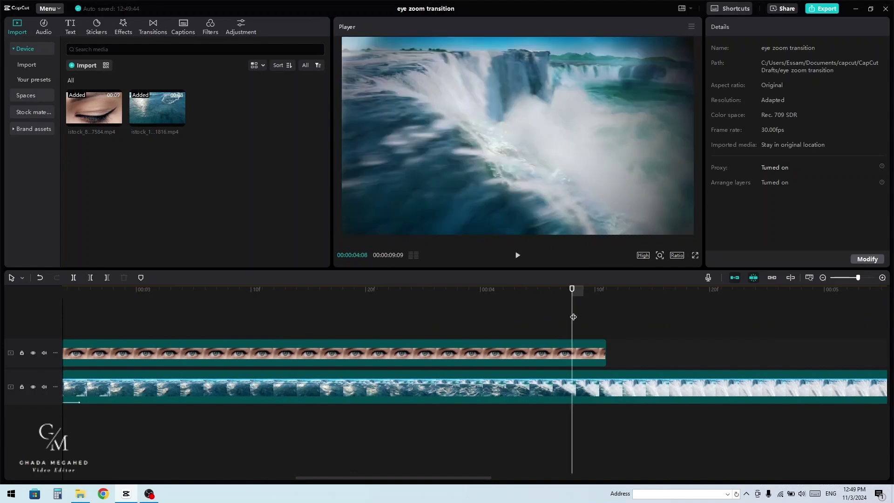
pyautogui.moveTo(574, 319); pyautogui.dragTo(595, 321)
pyautogui.click(589, 355)
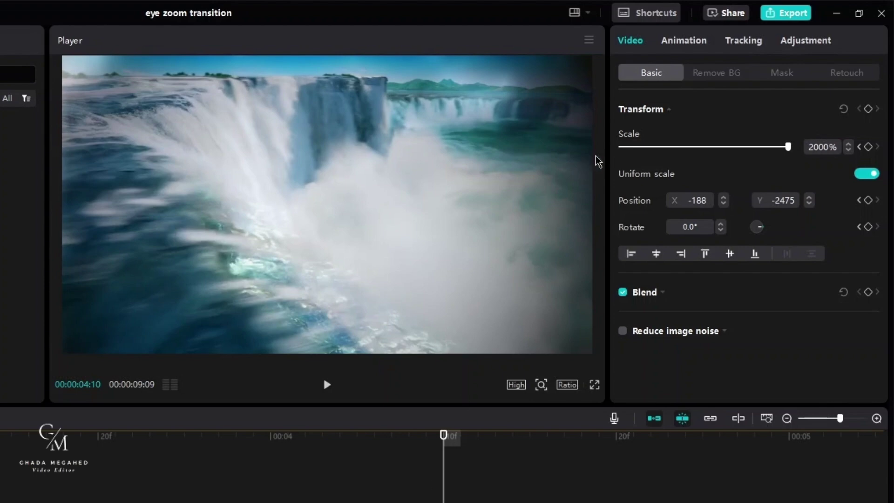
pyautogui.click(687, 42)
pyautogui.click(748, 73)
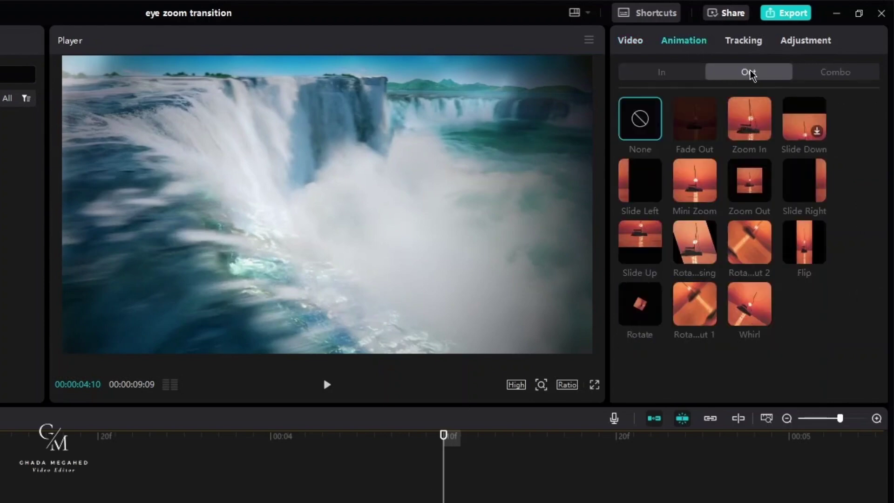
pyautogui.click(699, 122)
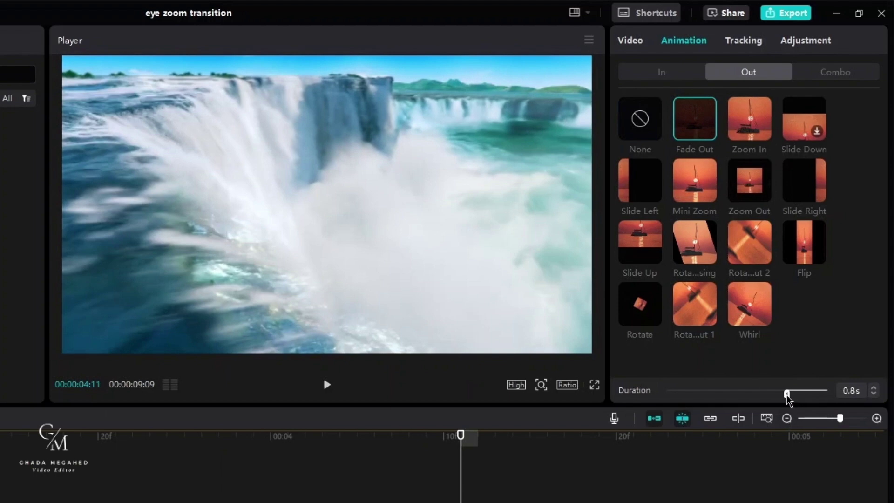
pyautogui.moveTo(784, 394); pyautogui.dragTo(787, 395)
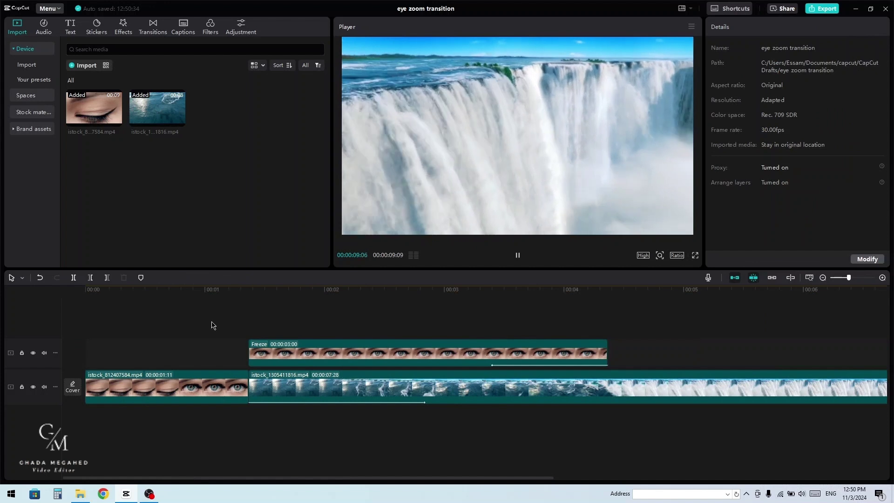
# - Play the finished eye zoom transition from the beginning of the project
pyautogui.keyDown('ctrl'); pyautogui.scroll(-3, 149, 359); pyautogui.keyUp('ctrl')
pyautogui.keyDown('ctrl'); pyautogui.scroll(3, 149, 359); pyautogui.keyUp('ctrl')
pyautogui.keyDown('ctrl'); pyautogui.scroll(-1, 221, 361); pyautogui.keyUp('ctrl')
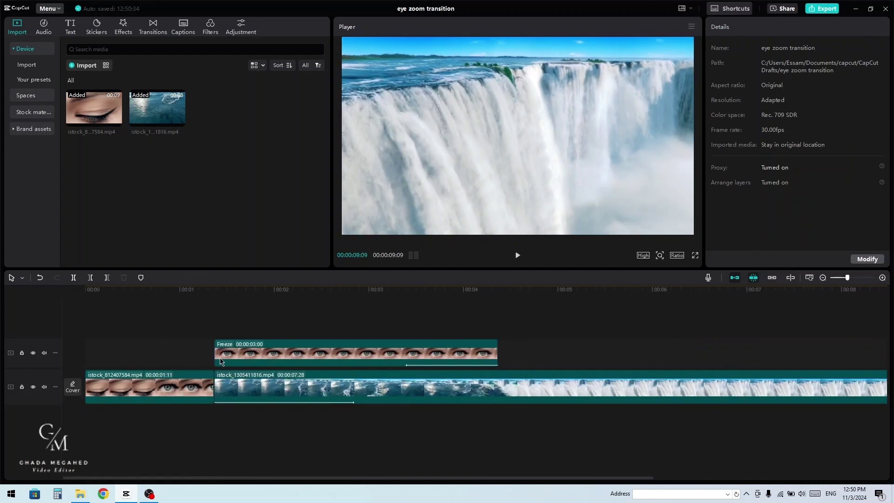
pyautogui.click(86, 319)
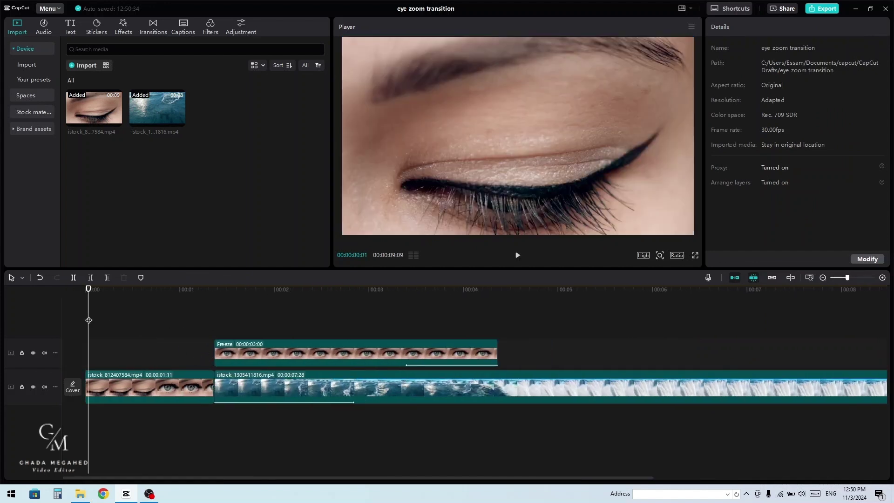
pyautogui.press('space')
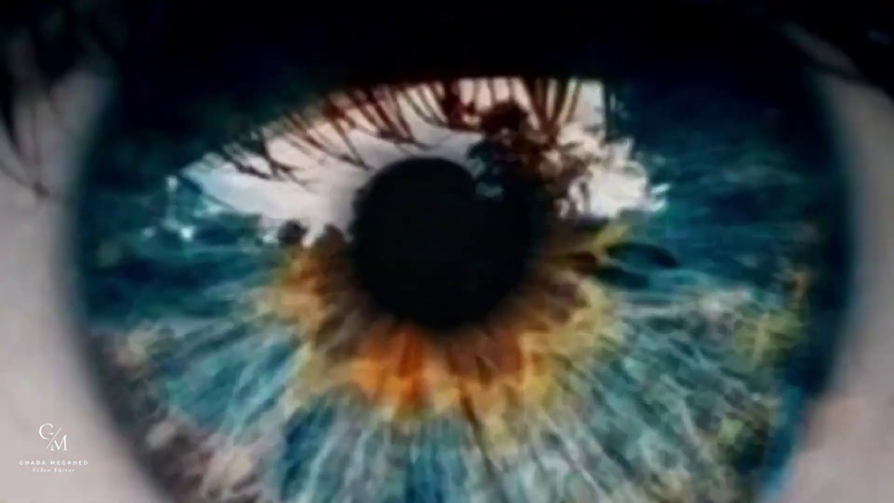